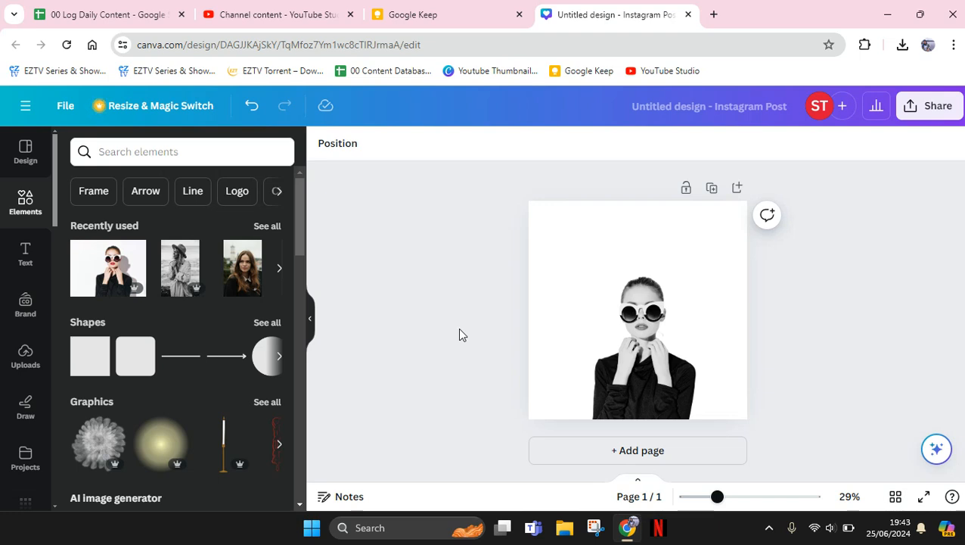
Duplicate the black-and-white cut-out photo of the woman on the page.
click(645, 318)
click(826, 354)
click(621, 321)
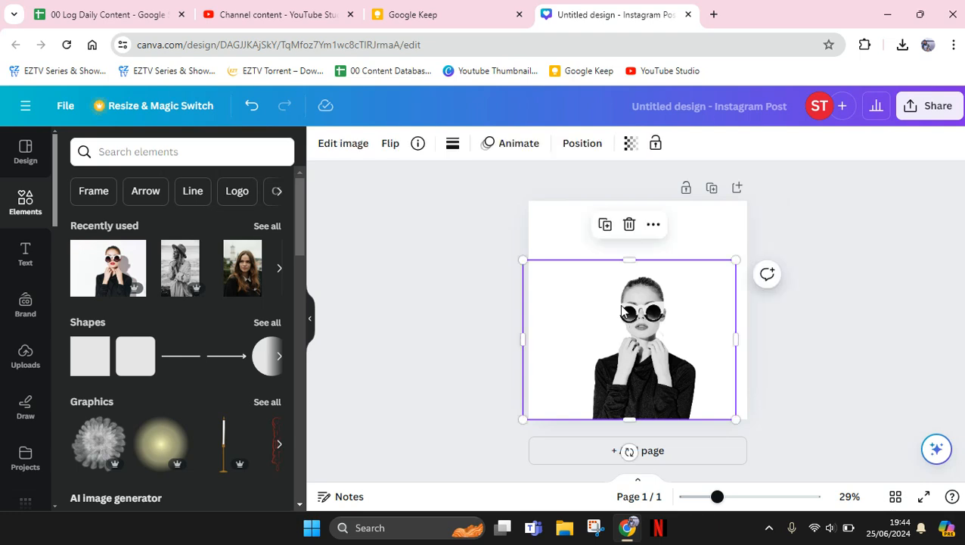
click(606, 226)
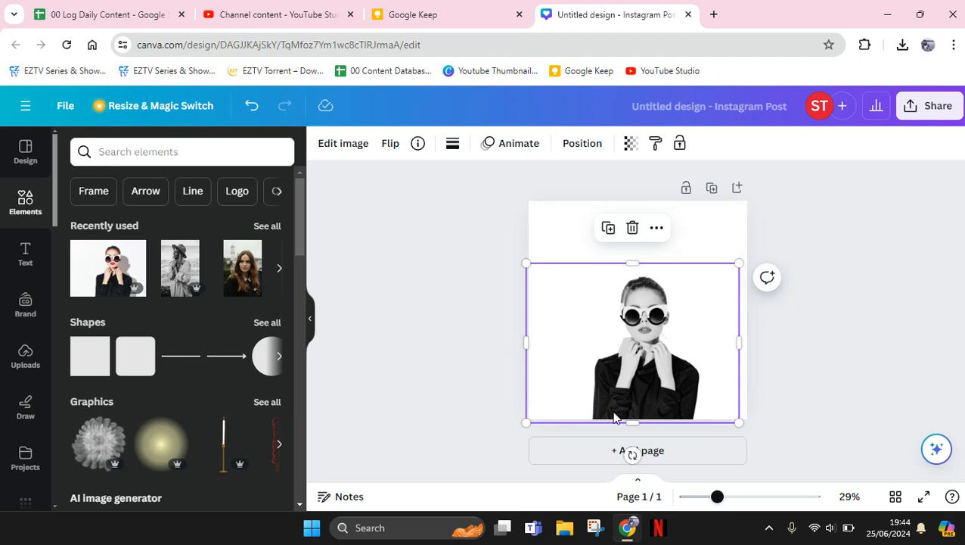
Enlarge the duplicate portrait slightly and shift it up so its head rises above the original.
drag(695, 326, 694, 306)
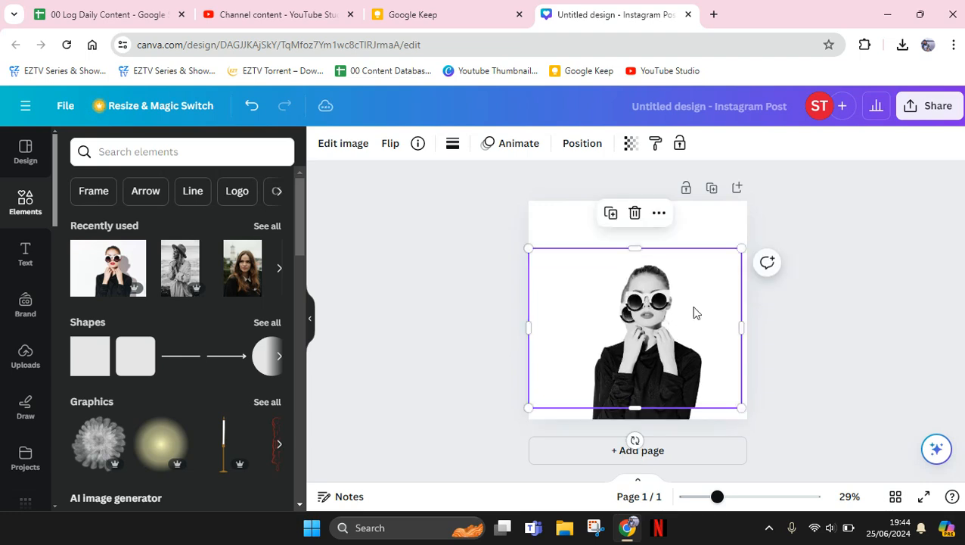
key(ctrl+z)
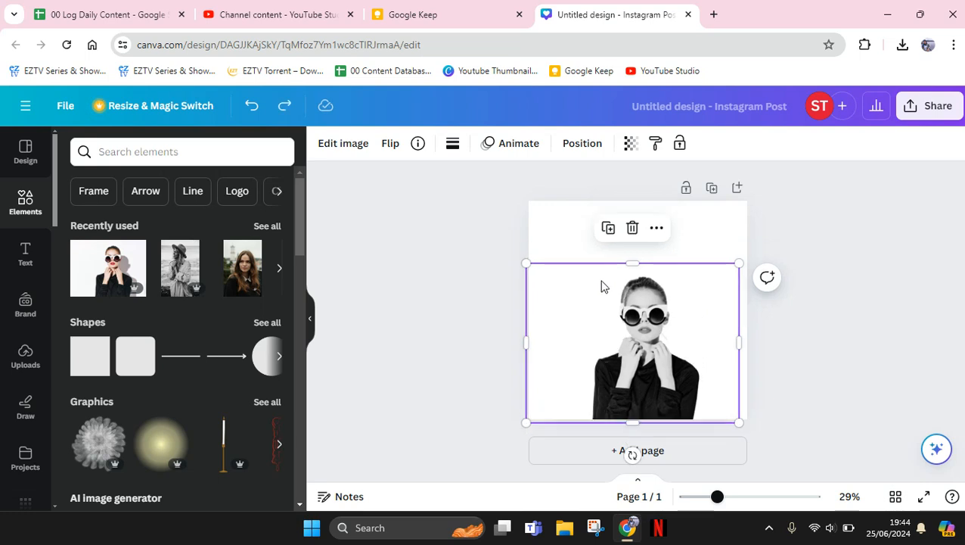
key(ctrl+y)
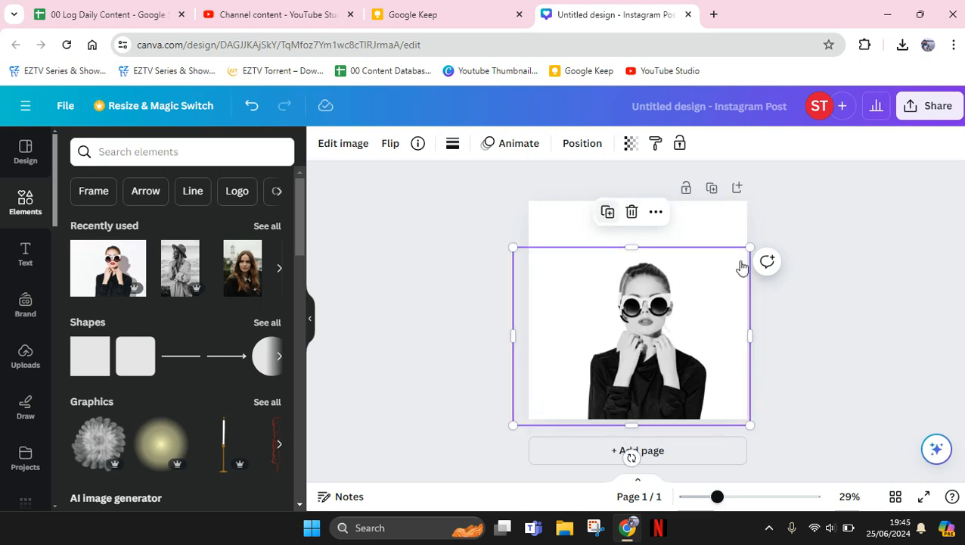
key(slash)
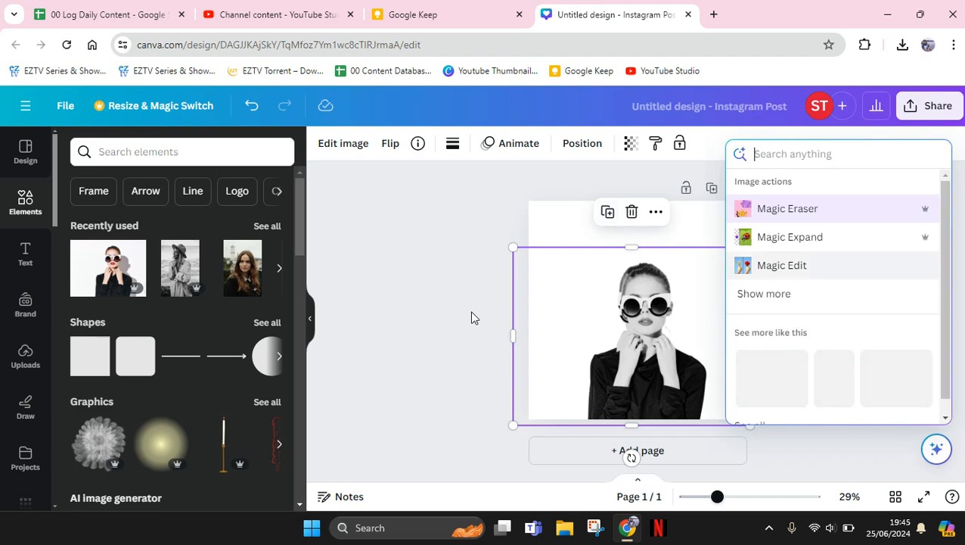
key(Escape)
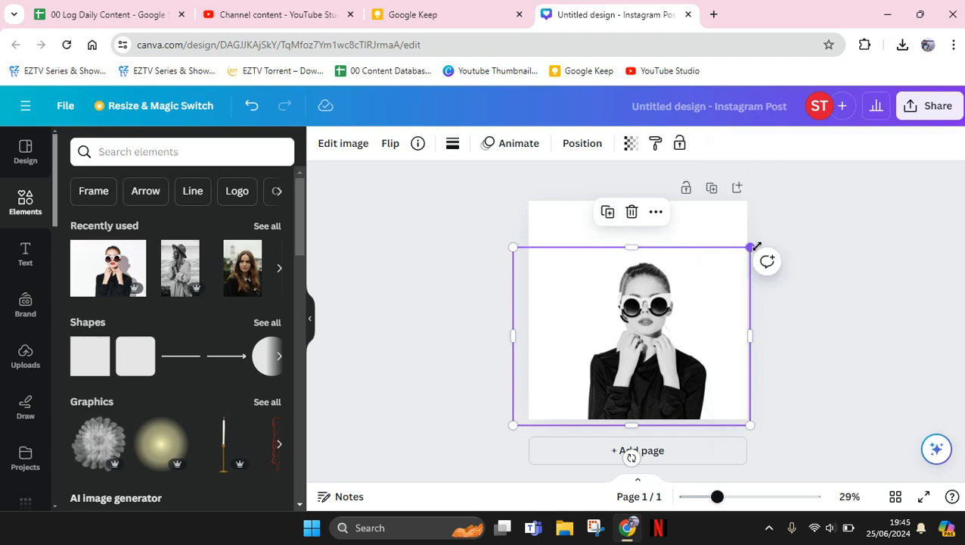
drag(759, 243, 767, 237)
key(ctrl+z)
click(687, 237)
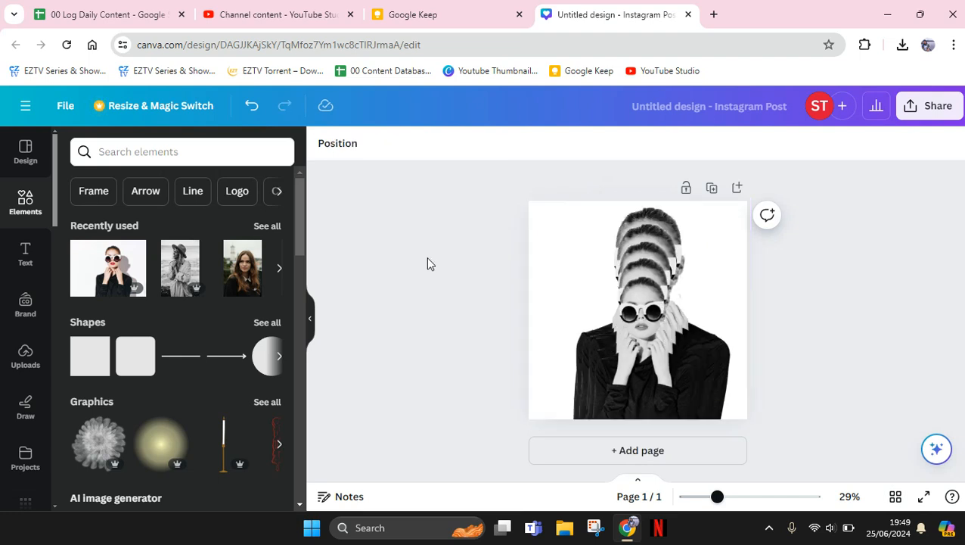
Apply a two-tone colour effect to the largest, rearmost portrait copy in the stack.
key(/)
click(466, 291)
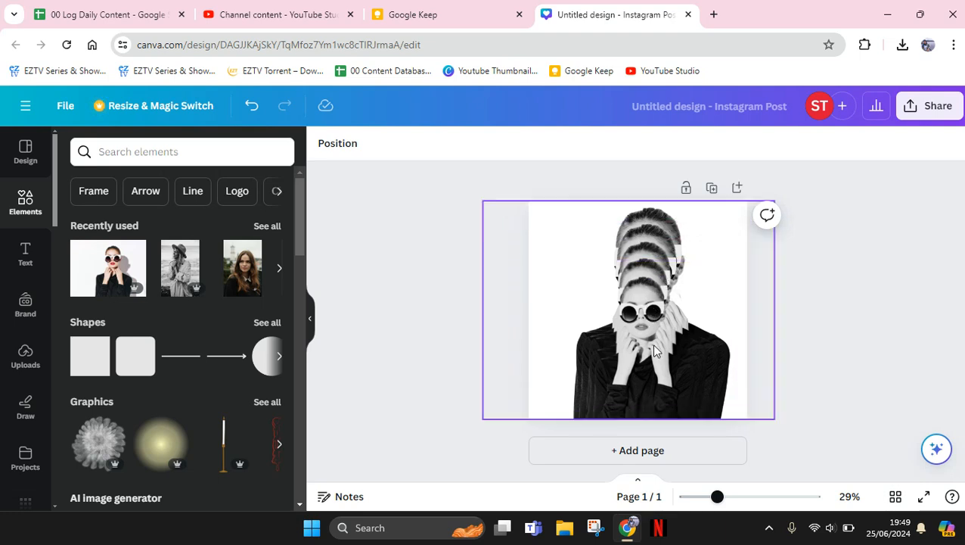
click(662, 226)
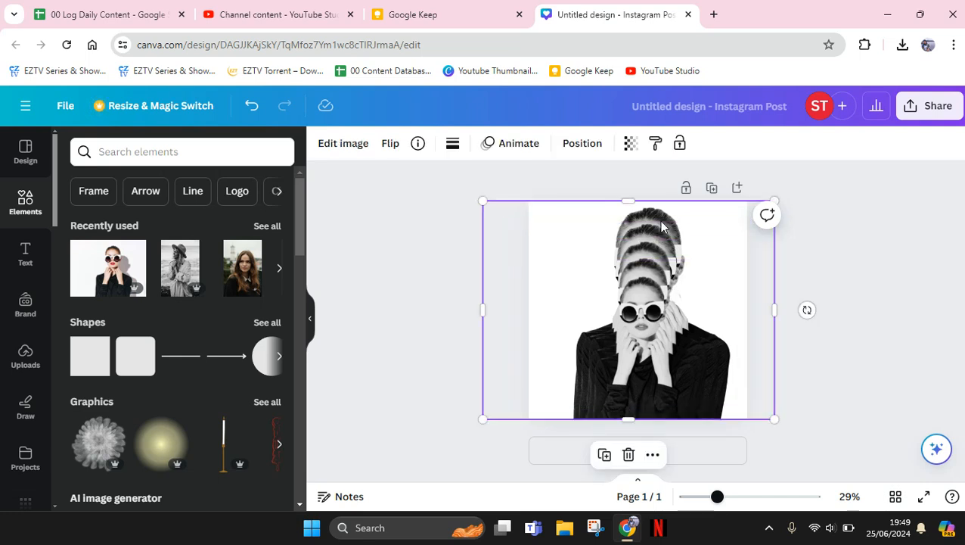
click(337, 150)
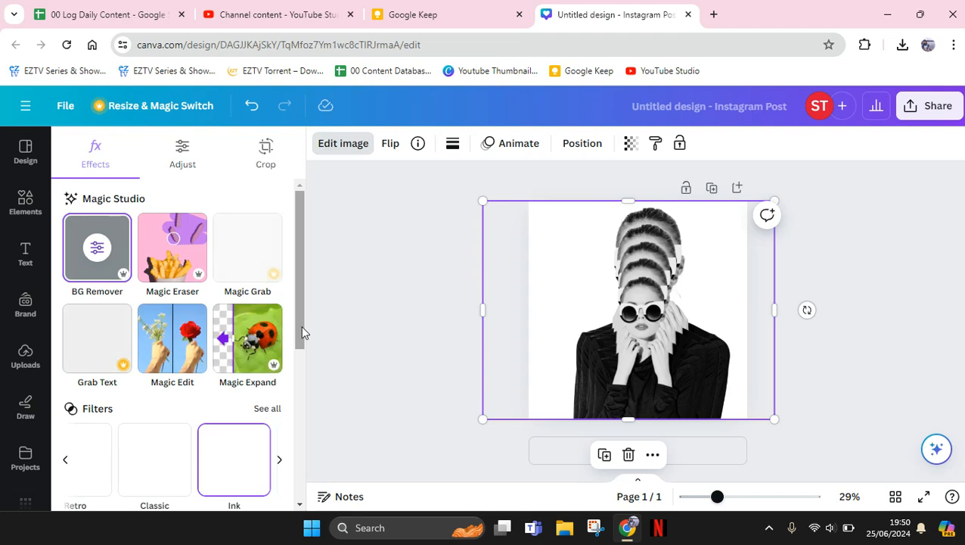
scroll(205, 424, down, 3)
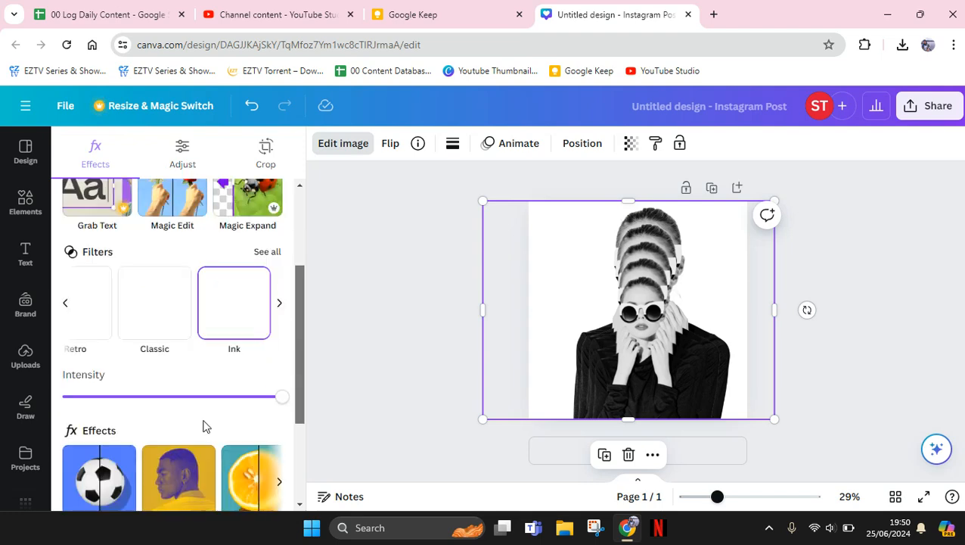
click(182, 475)
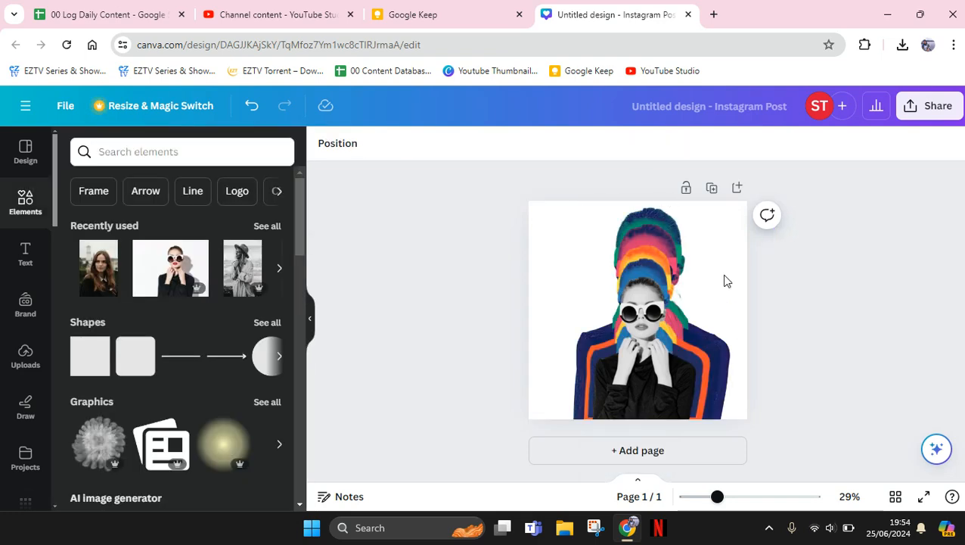
key(slash)
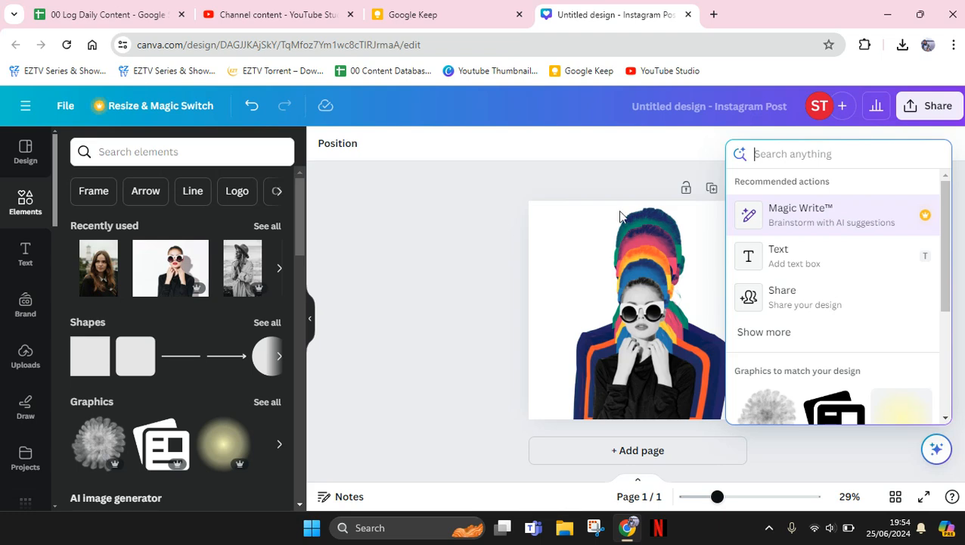
key(Escape)
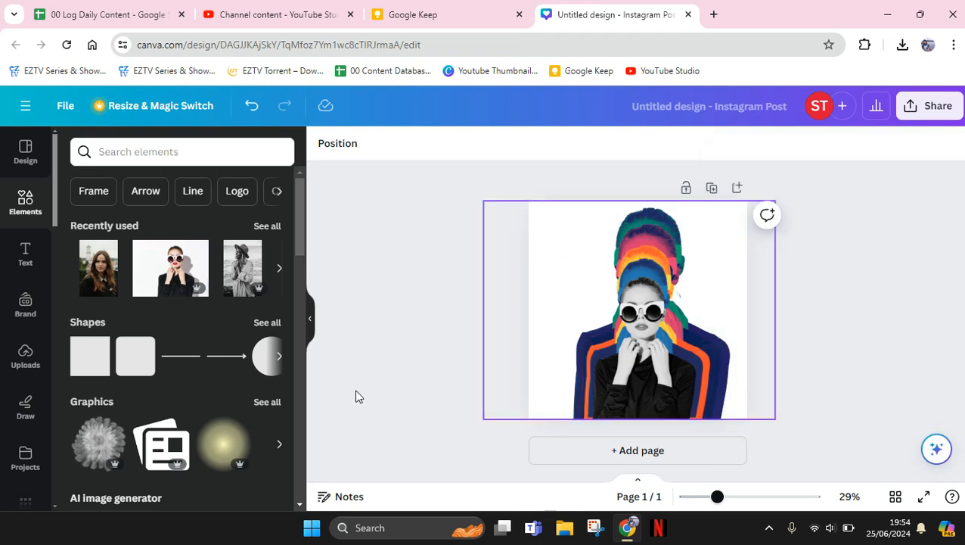
click(541, 218)
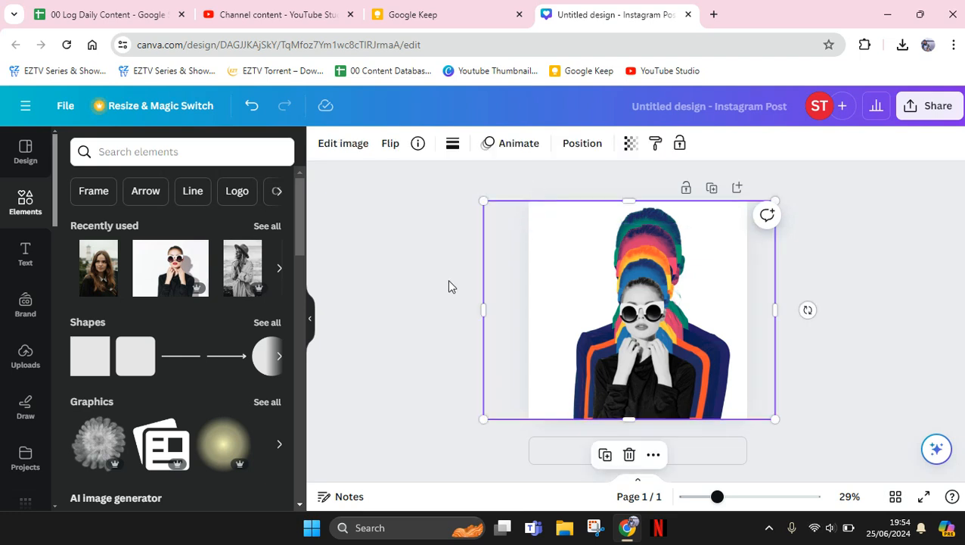
click(447, 279)
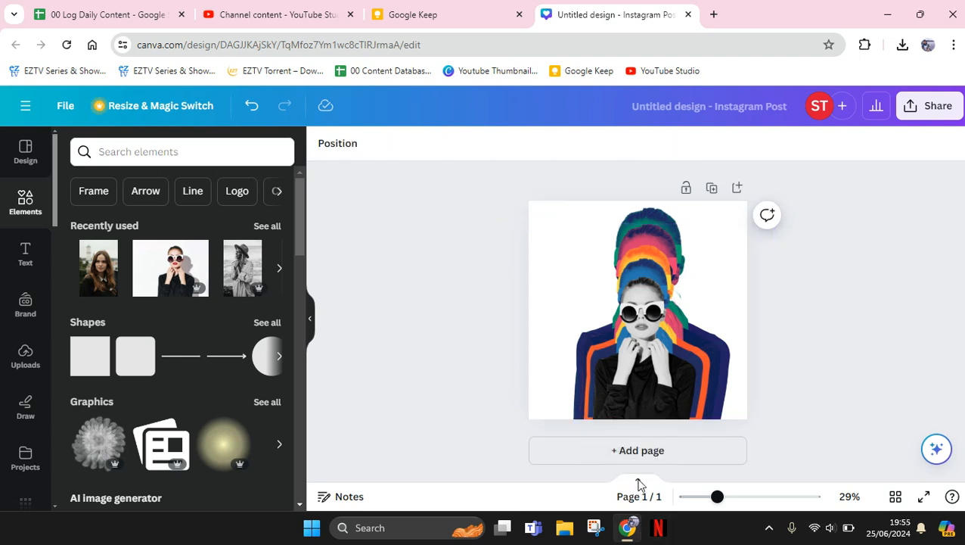
Show the page thumbnails and duplicate page 1.
click(639, 485)
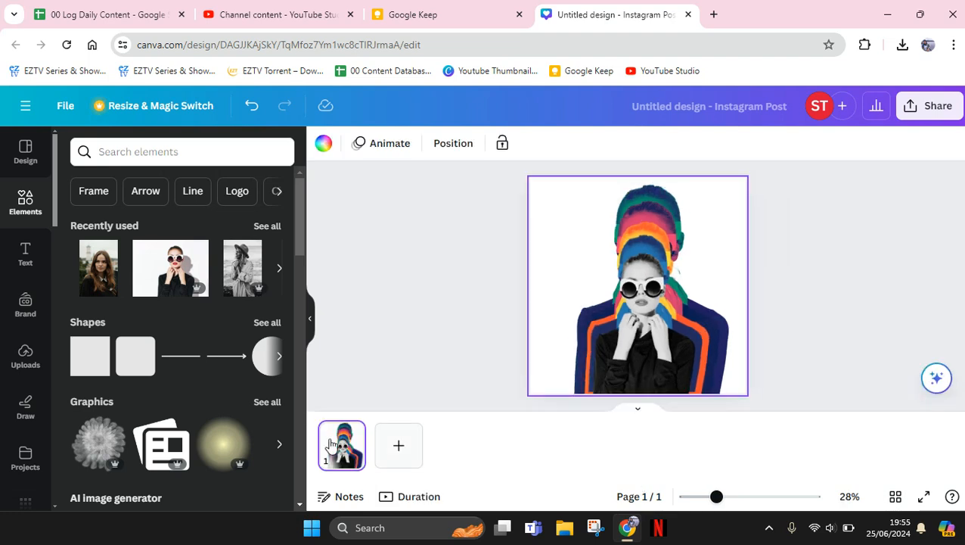
right_click(330, 445)
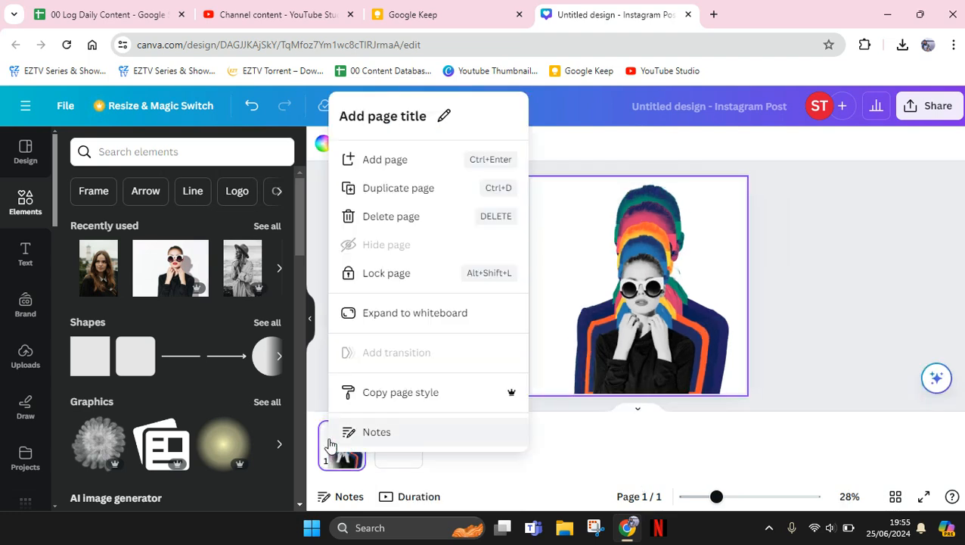
click(404, 197)
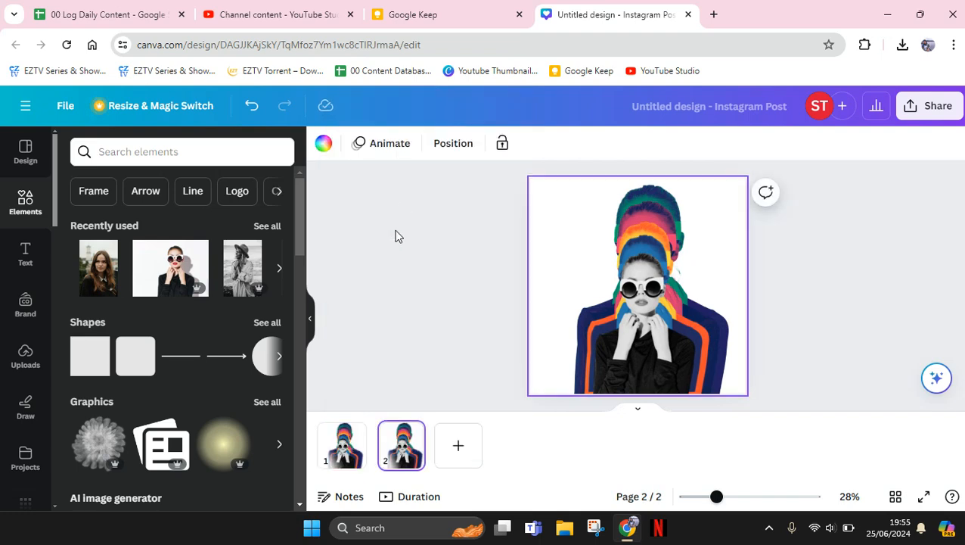
On page 1, scale down the pink portrait copy and centre it behind the front black-and-white portrait.
click(342, 445)
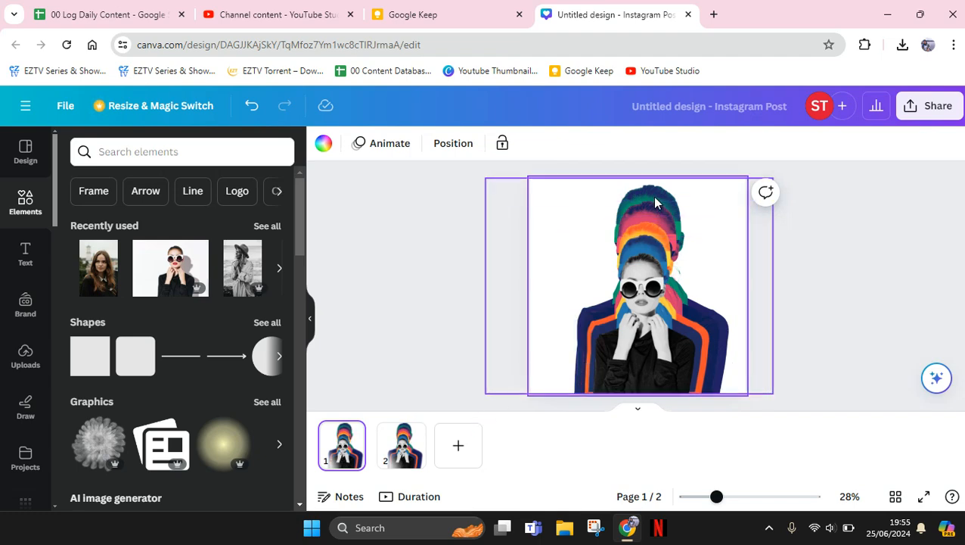
click(777, 181)
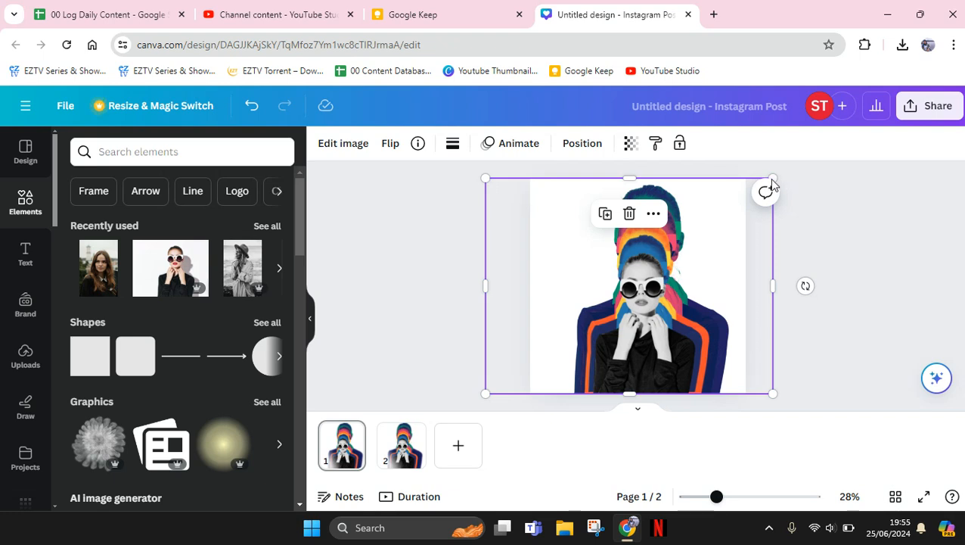
drag(773, 178, 726, 219)
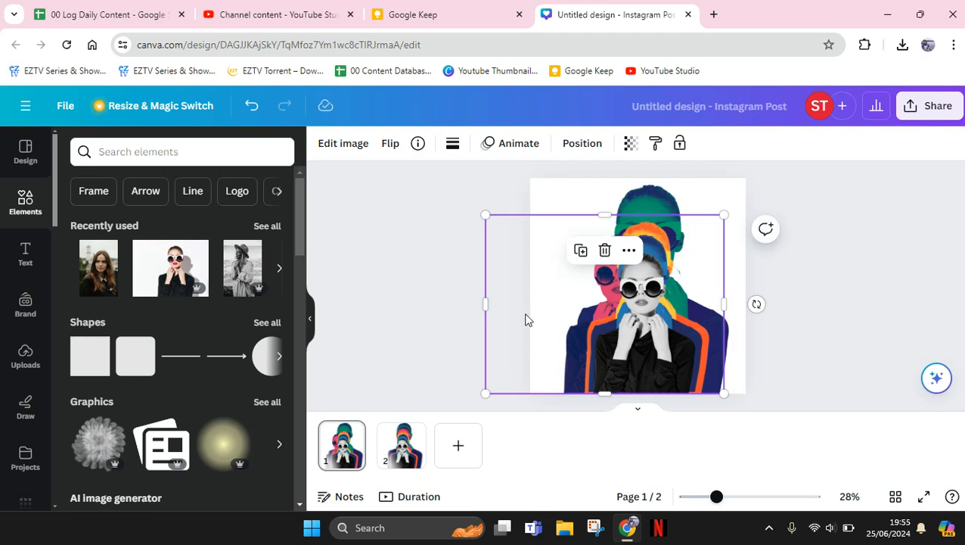
drag(550, 318, 551, 314)
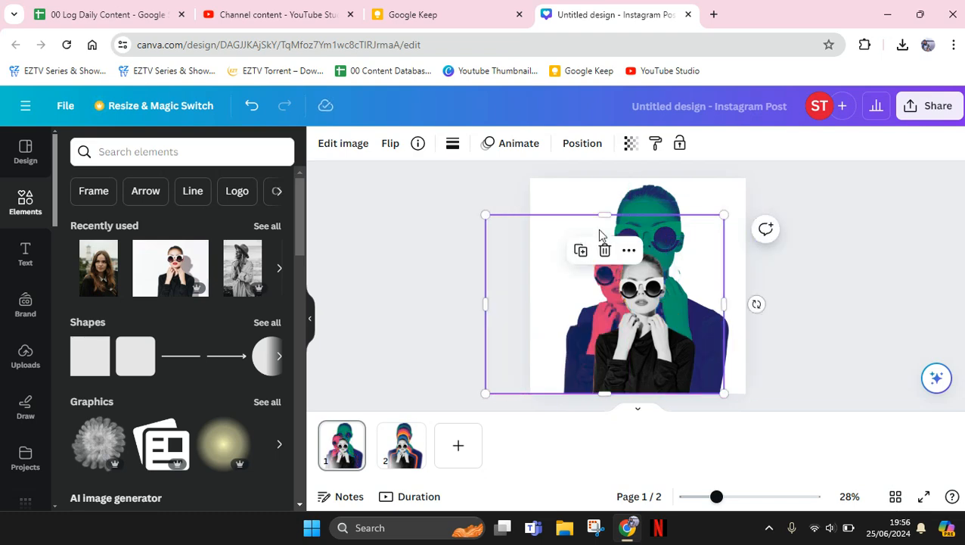
key(/)
key(Escape)
drag(609, 229, 626, 230)
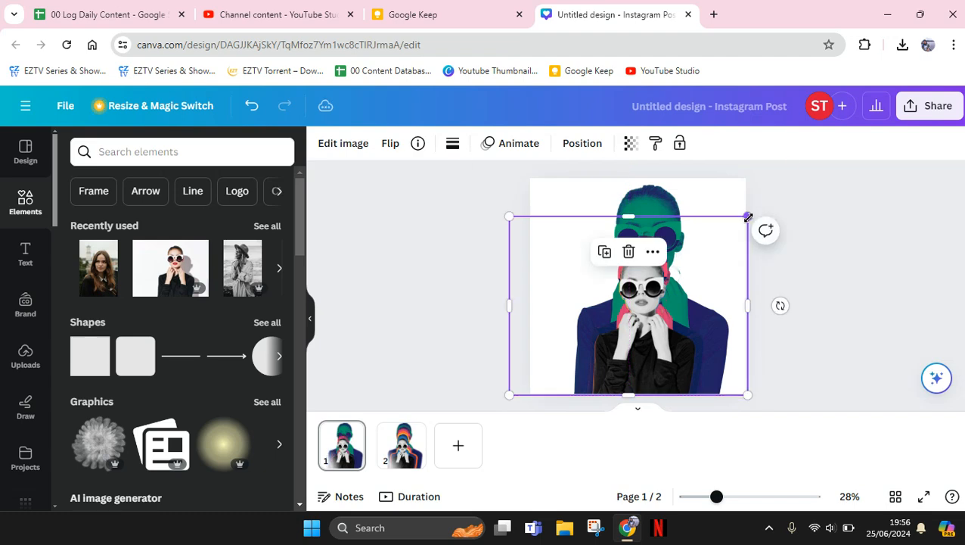
Shrink and align the pink and green portrait copies on page 1 until they are hidden behind the front portrait.
drag(745, 221, 728, 232)
drag(536, 282, 552, 279)
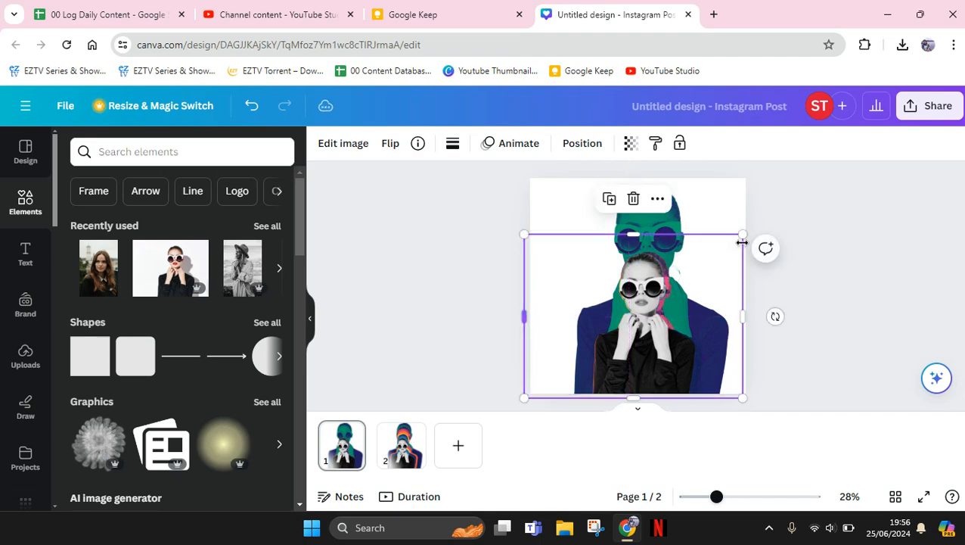
drag(741, 234, 725, 236)
click(697, 224)
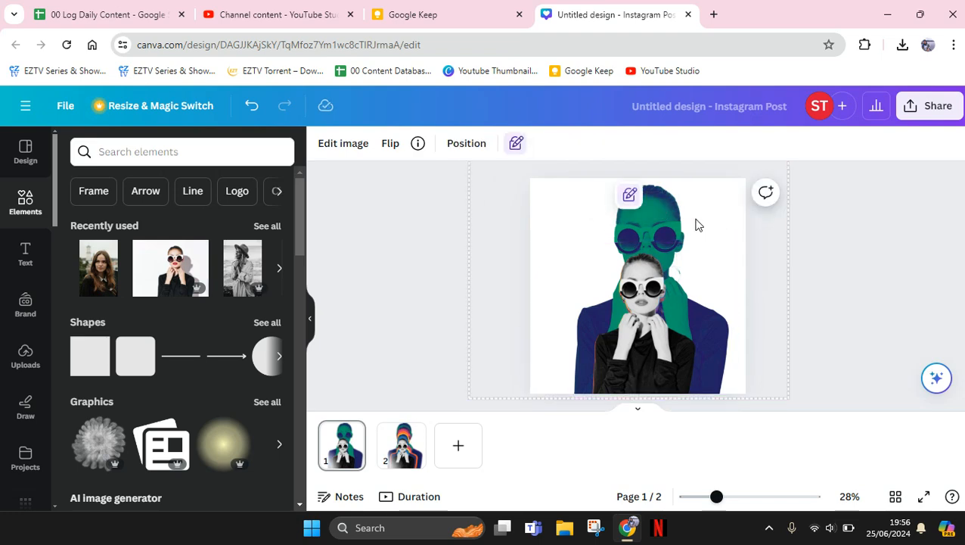
click(901, 304)
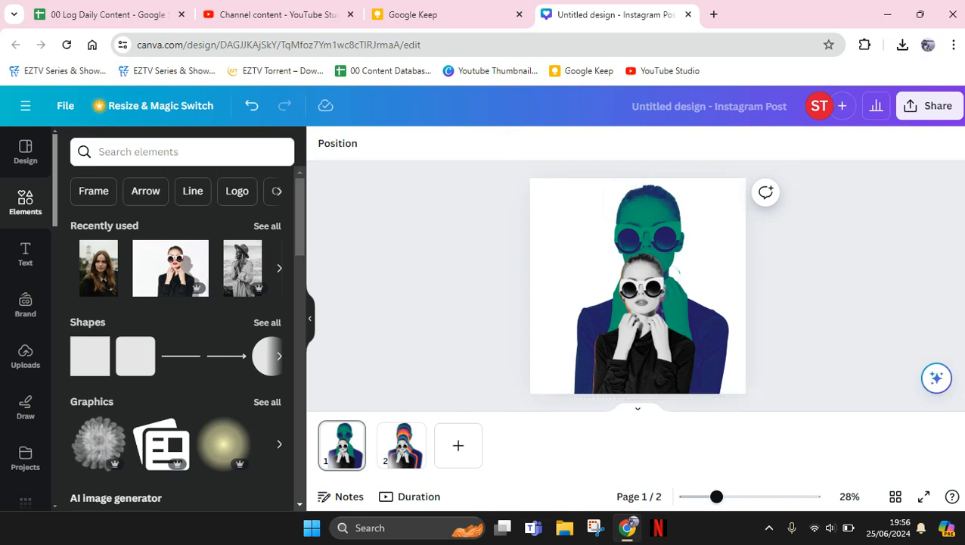
key(ctrl+z)
key(slash)
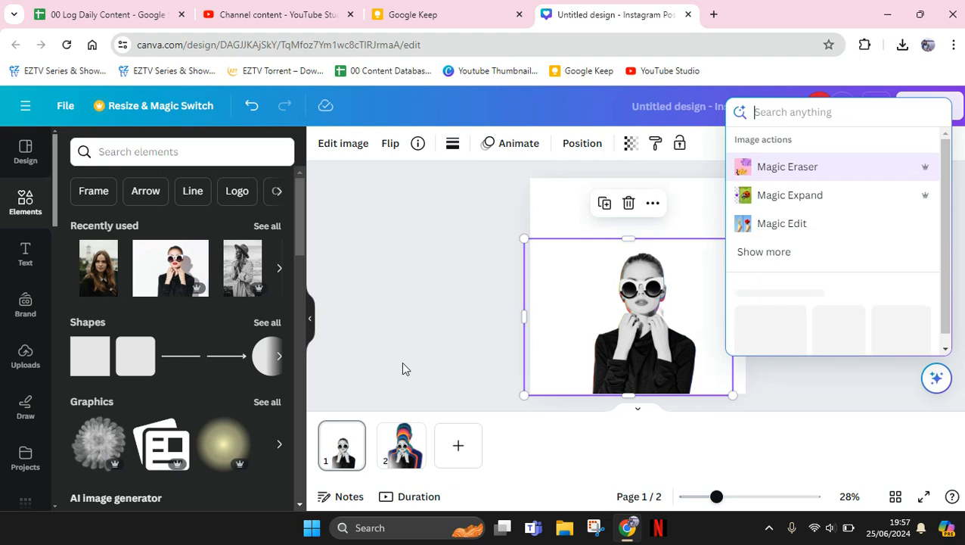
click(403, 369)
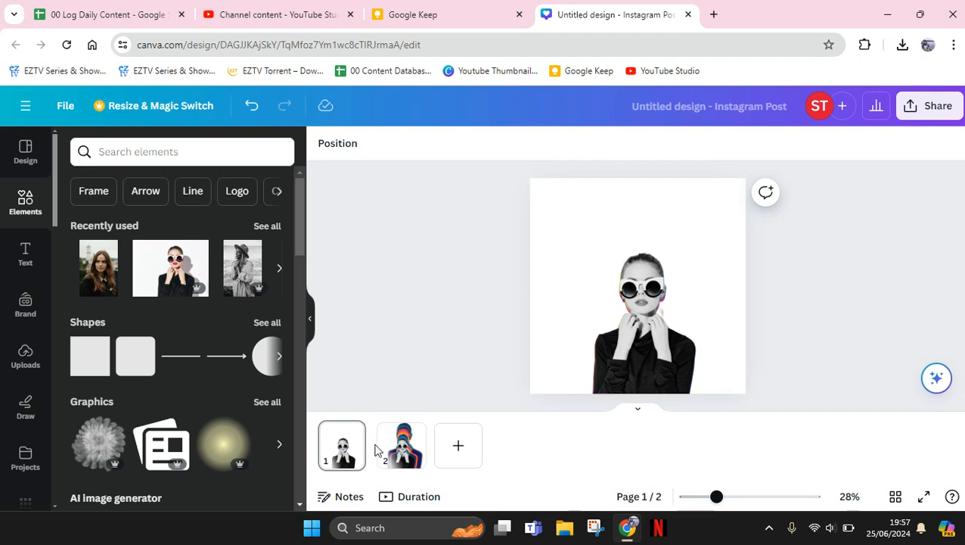
Add a Match & Move transition between page 1 and page 2.
mouse_move(377, 453)
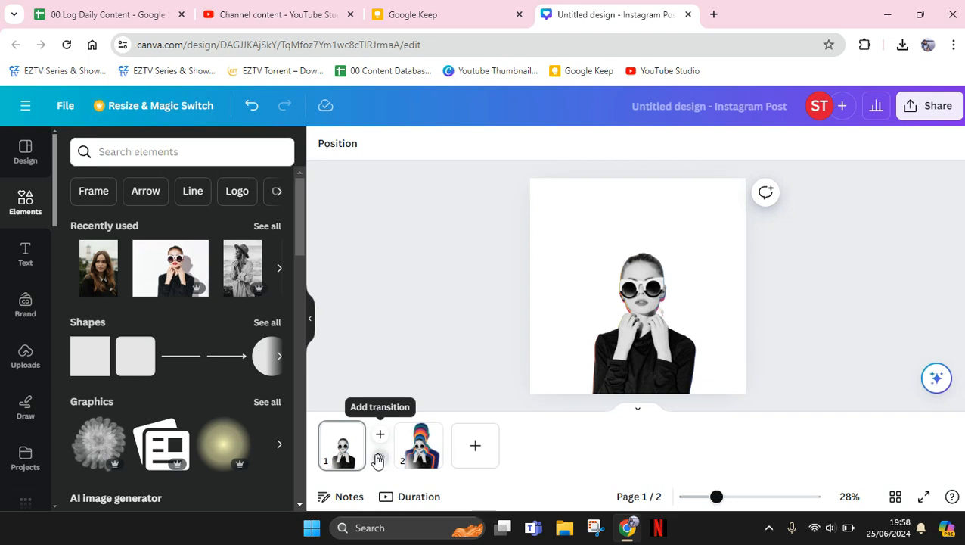
click(378, 458)
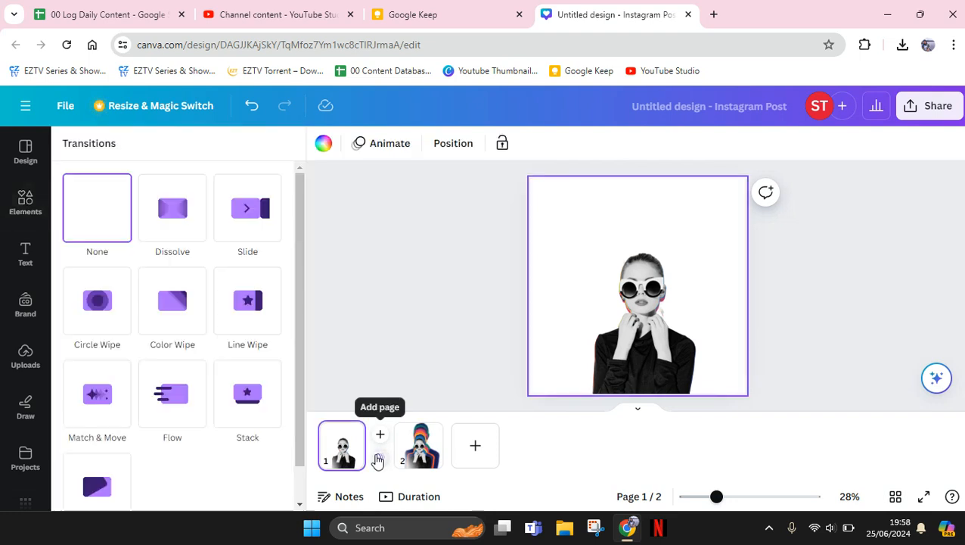
click(96, 386)
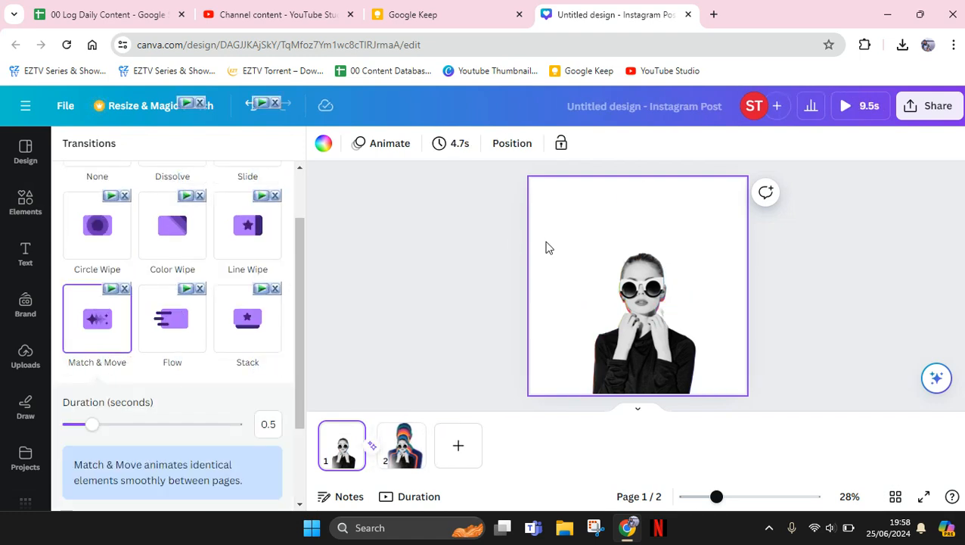
Play the design preview and rewind it to about 2.6 s to review the transition.
click(847, 107)
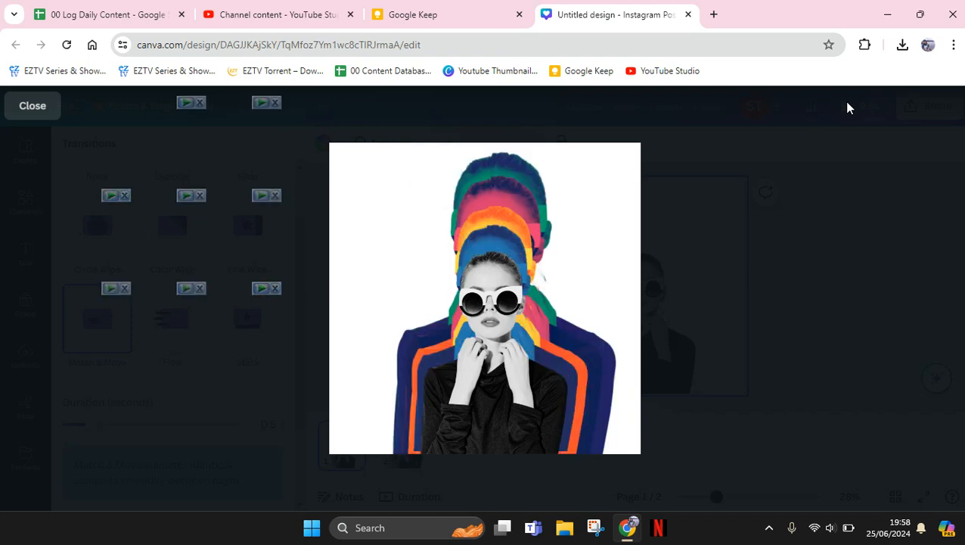
drag(592, 441, 424, 449)
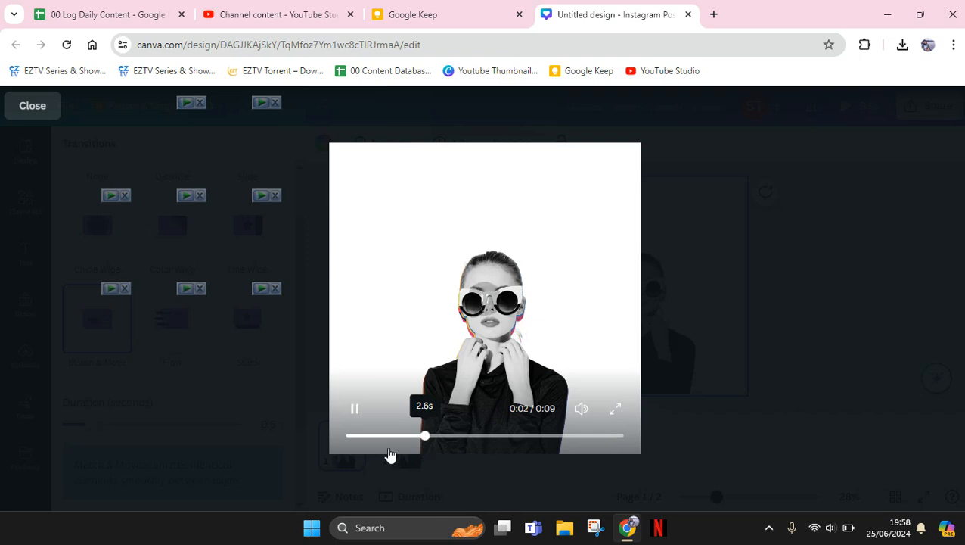